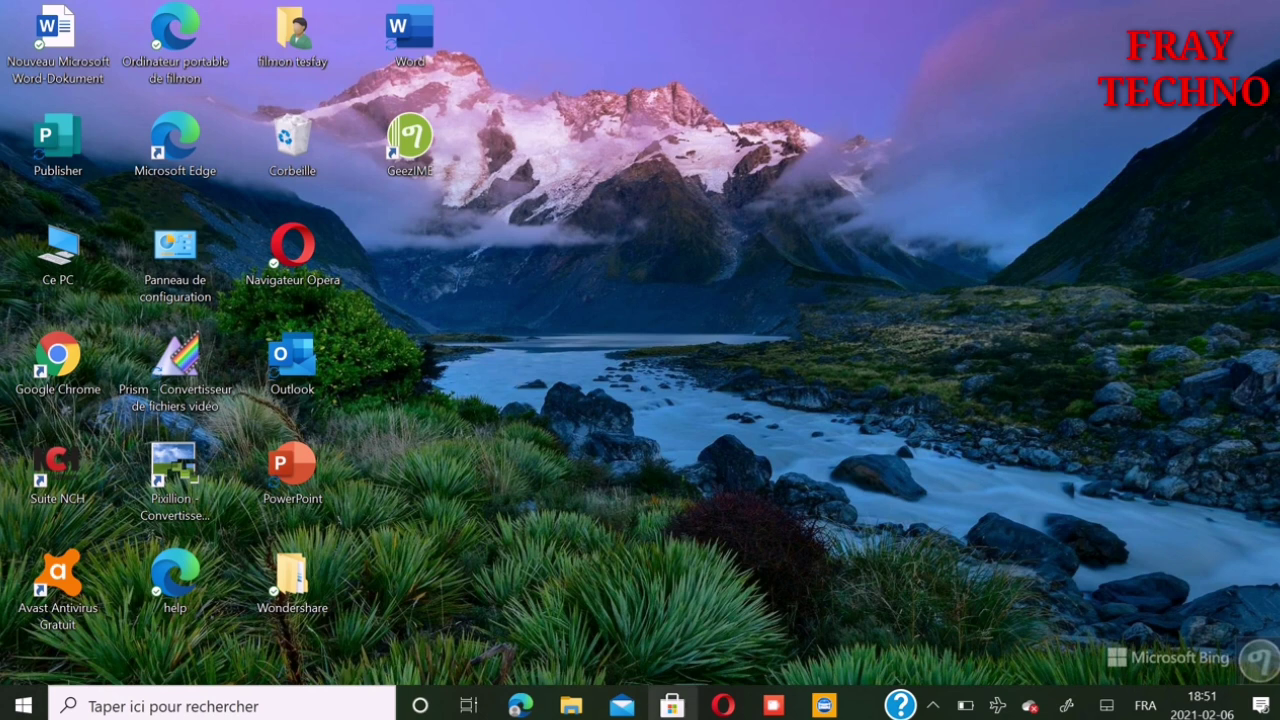
- Open Microsoft Store from the taskbar and activate its Rechercher search box
click(672, 706)
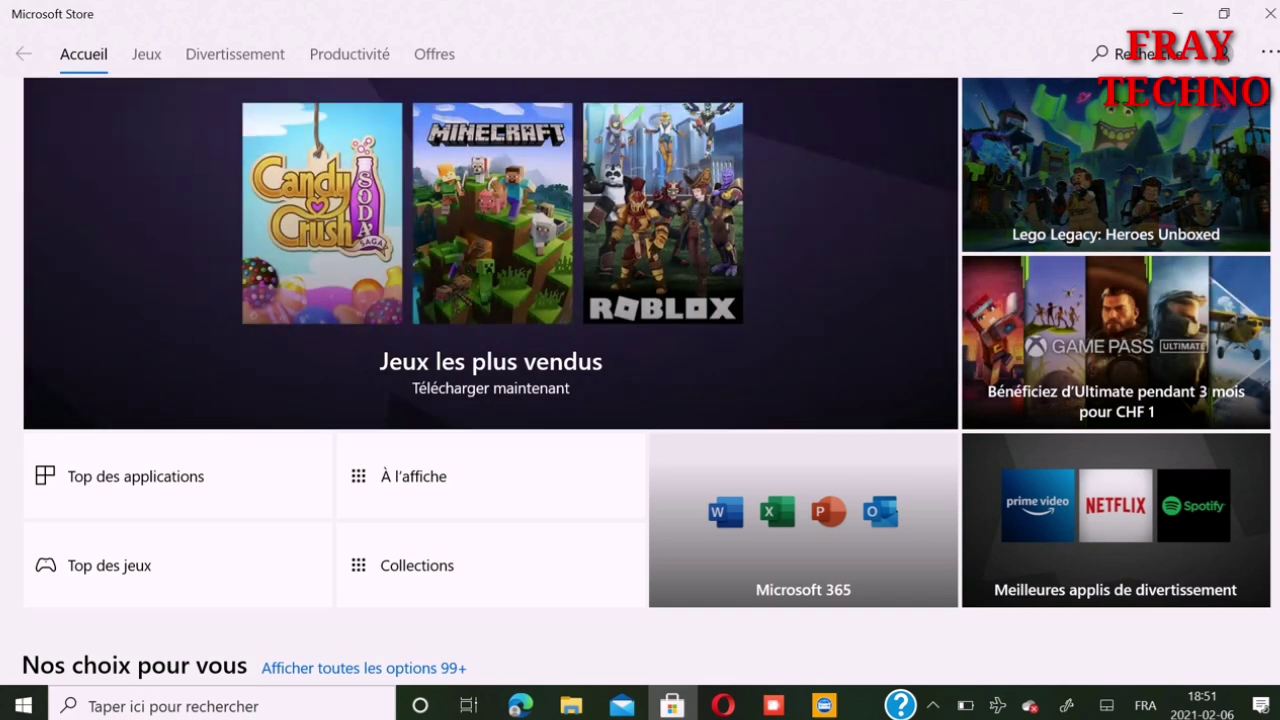
click(1150, 54)
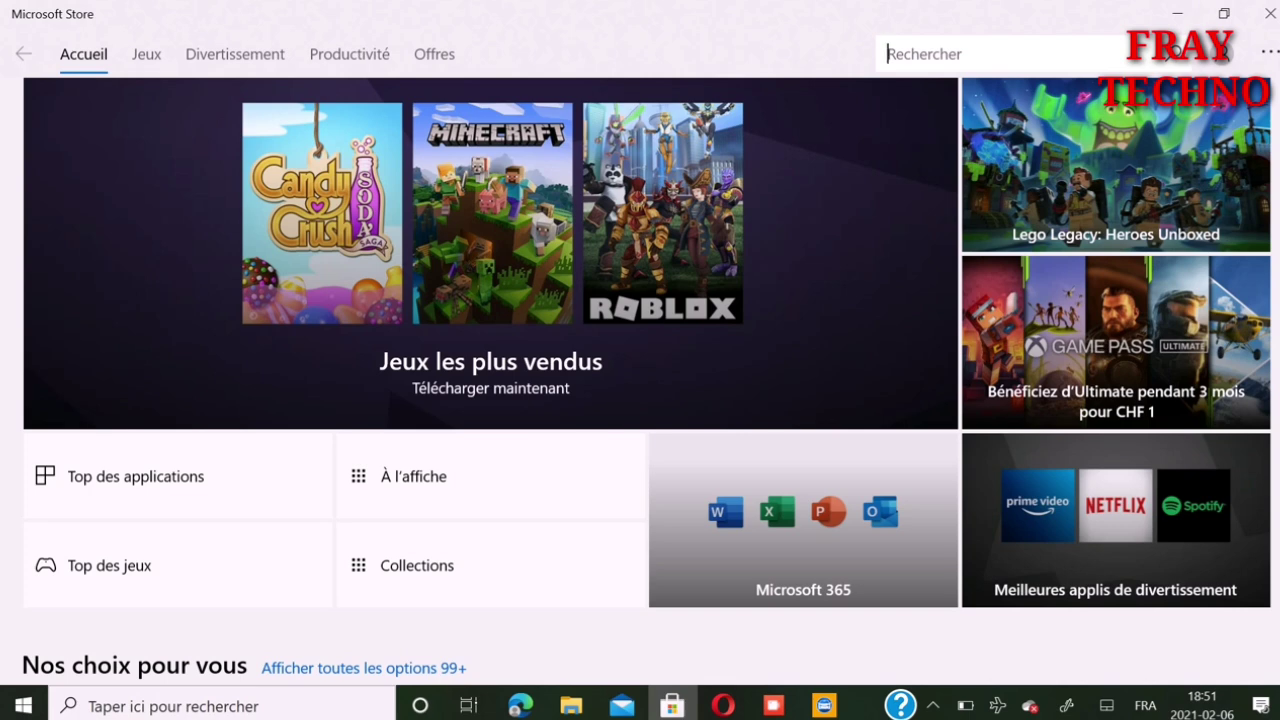
- Search the Store for 'me' and go to the Messenger suggestion
text(me)
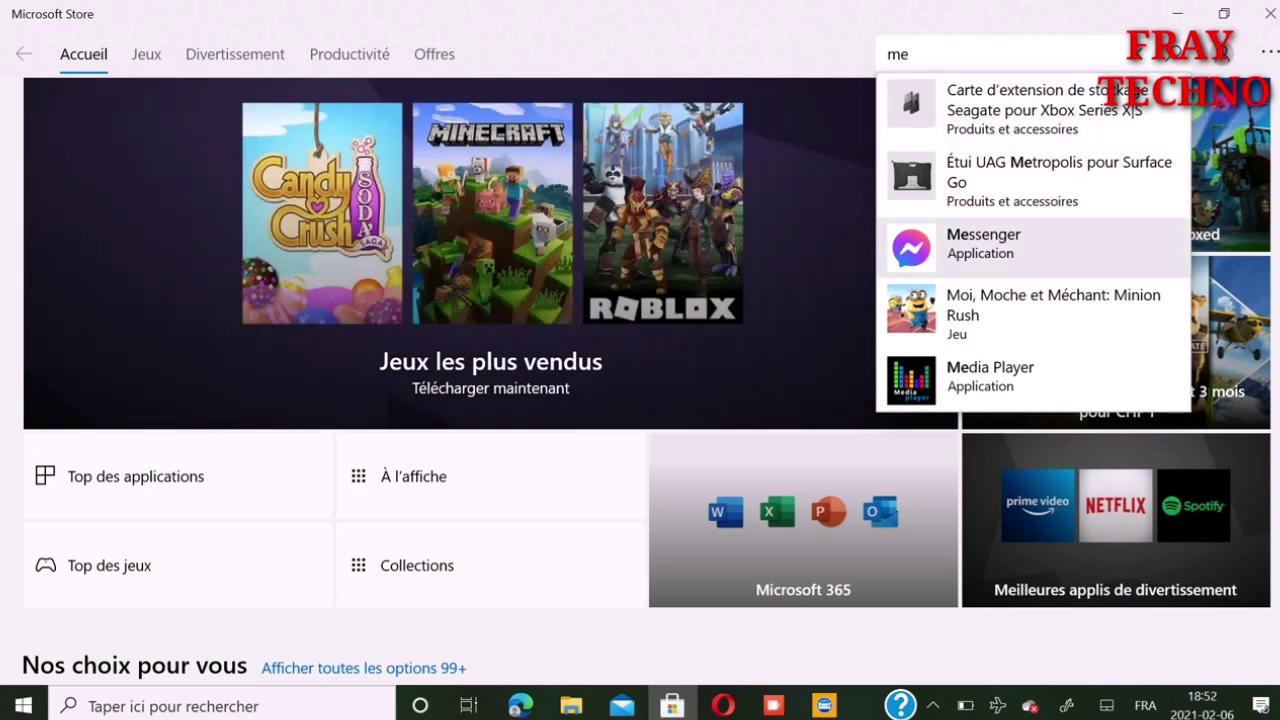
key(Return)
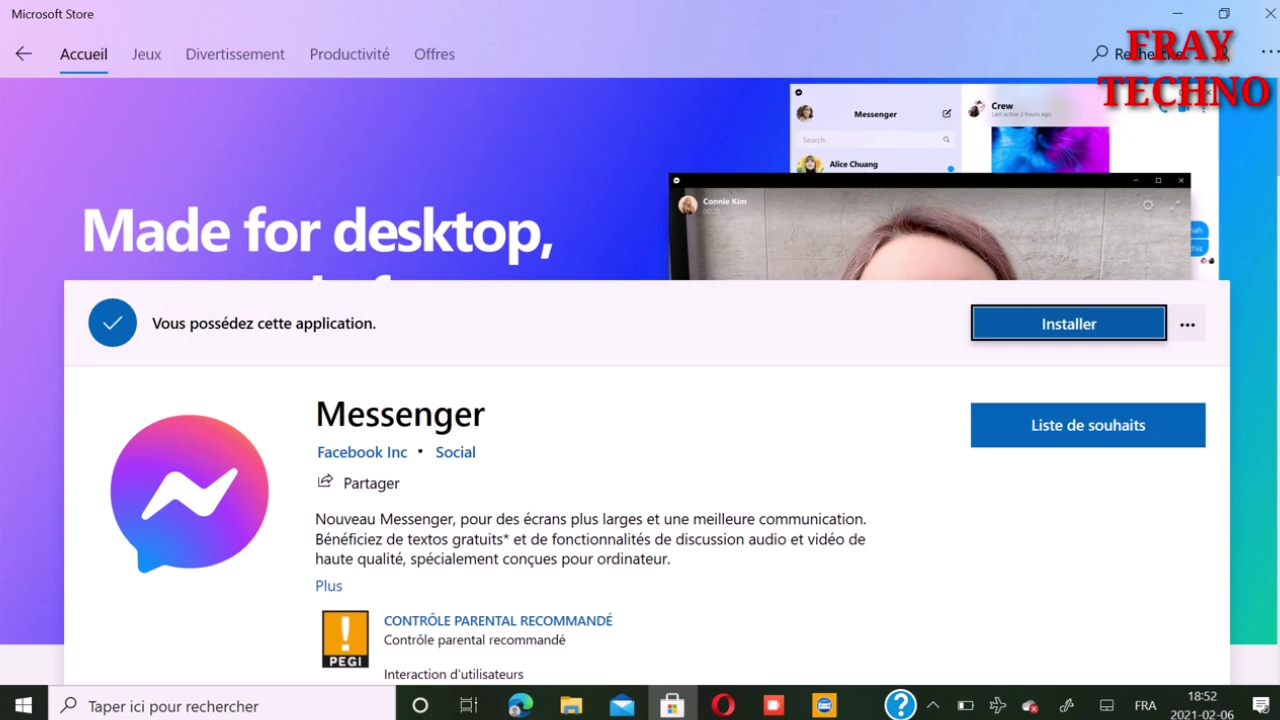
- Install Messenger and close the Store once it shows 'Ce produit est installé'
key(Return)
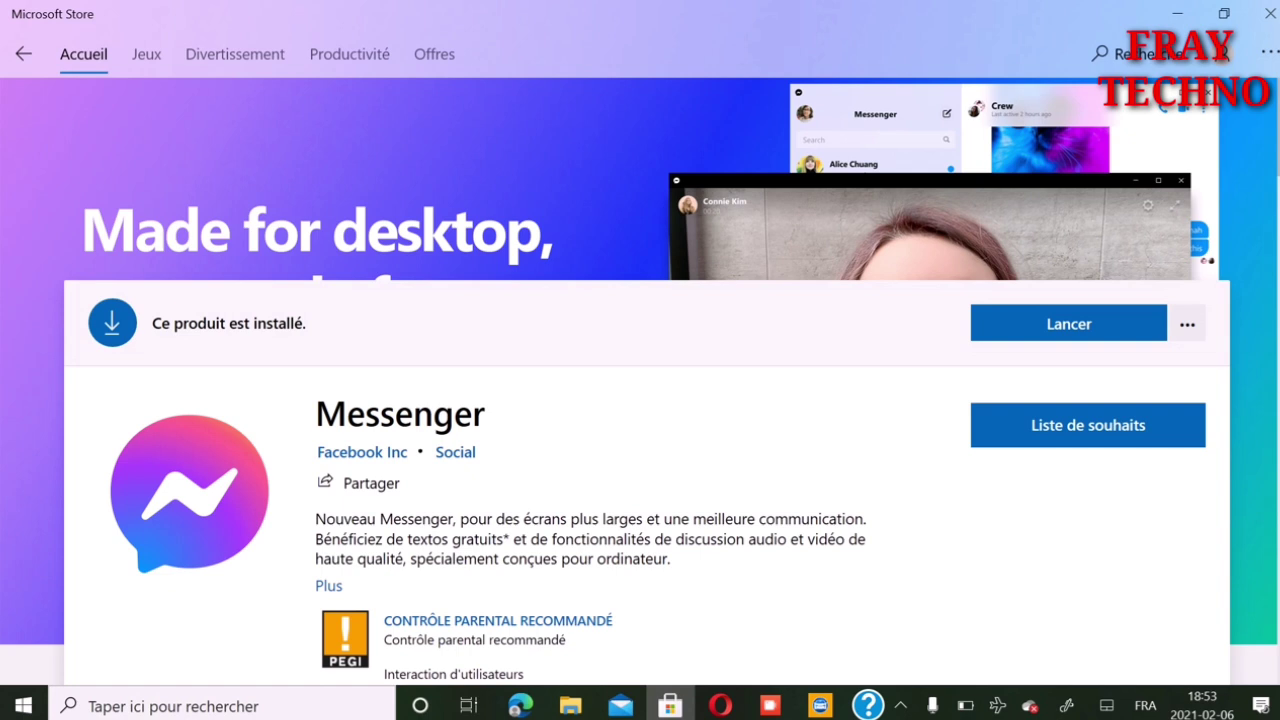
click(1264, 13)
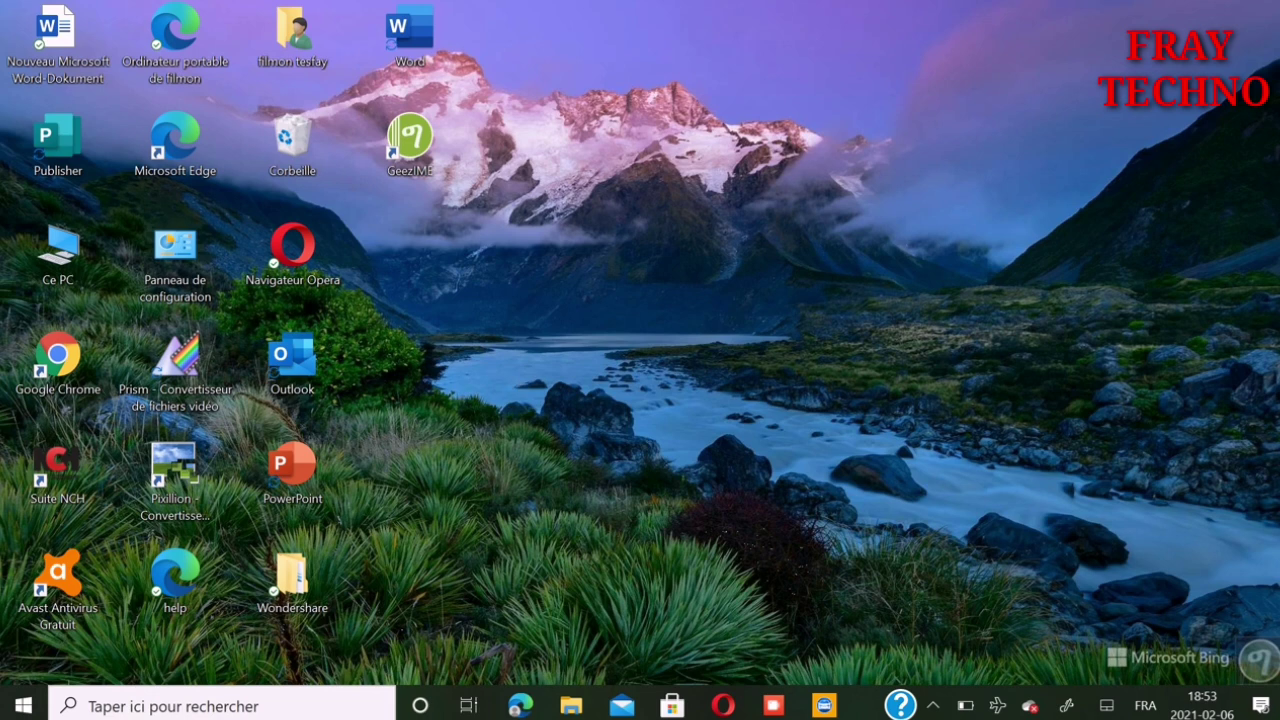
- Find Messenger with the Windows Search query 'm' and launch it with Ouvrir
click(214, 706)
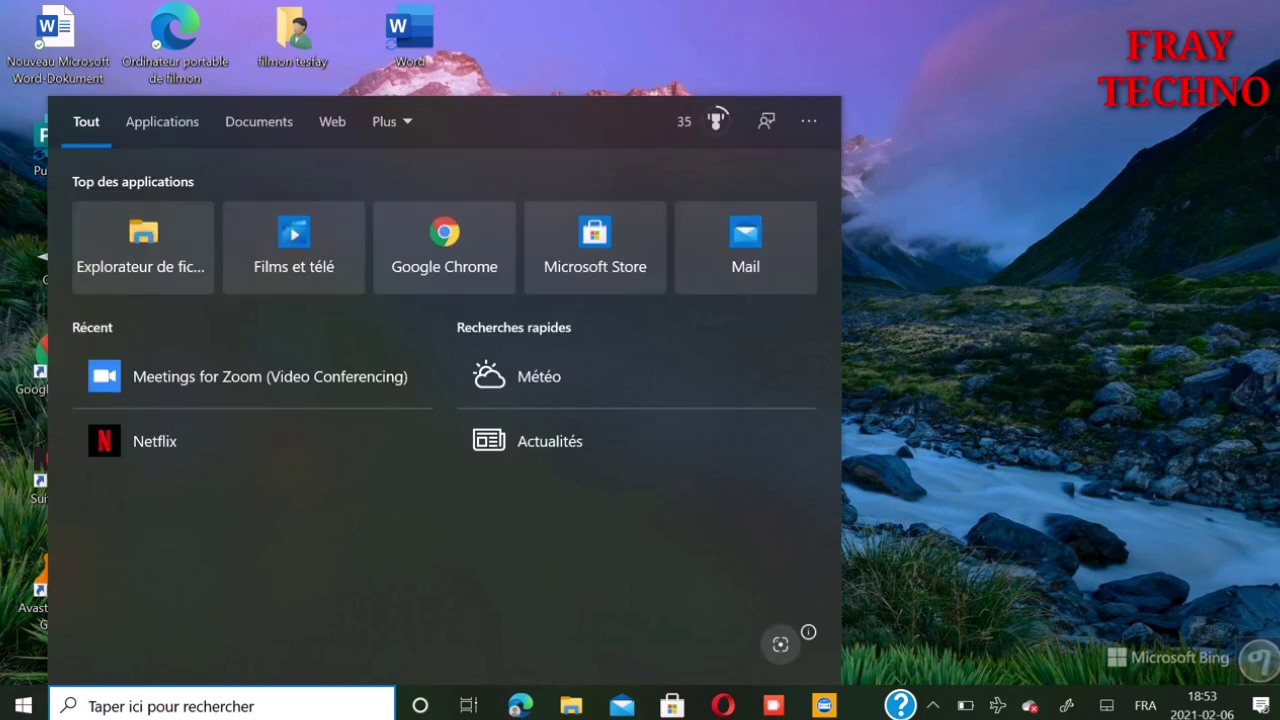
text(m)
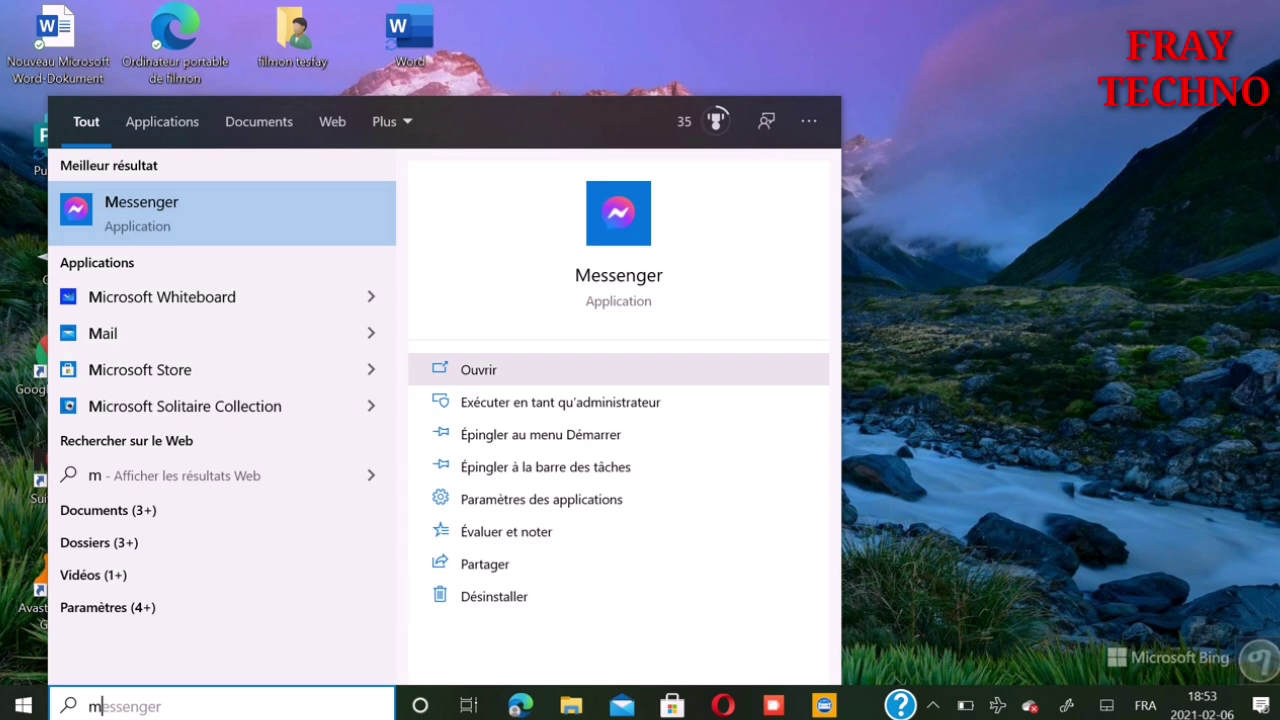
click(478, 369)
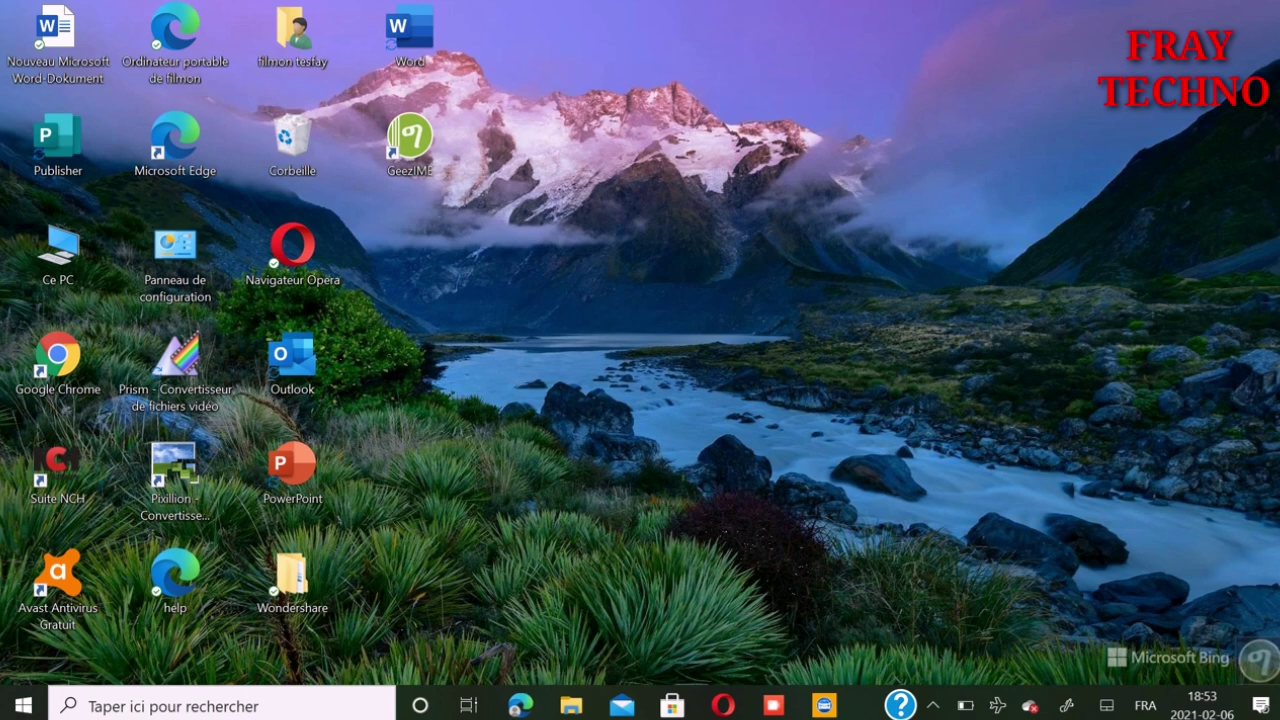
- Search Windows for 'm' to bring Messenger up on its 'Bienvenue sur Messenger' screen
click(220, 706)
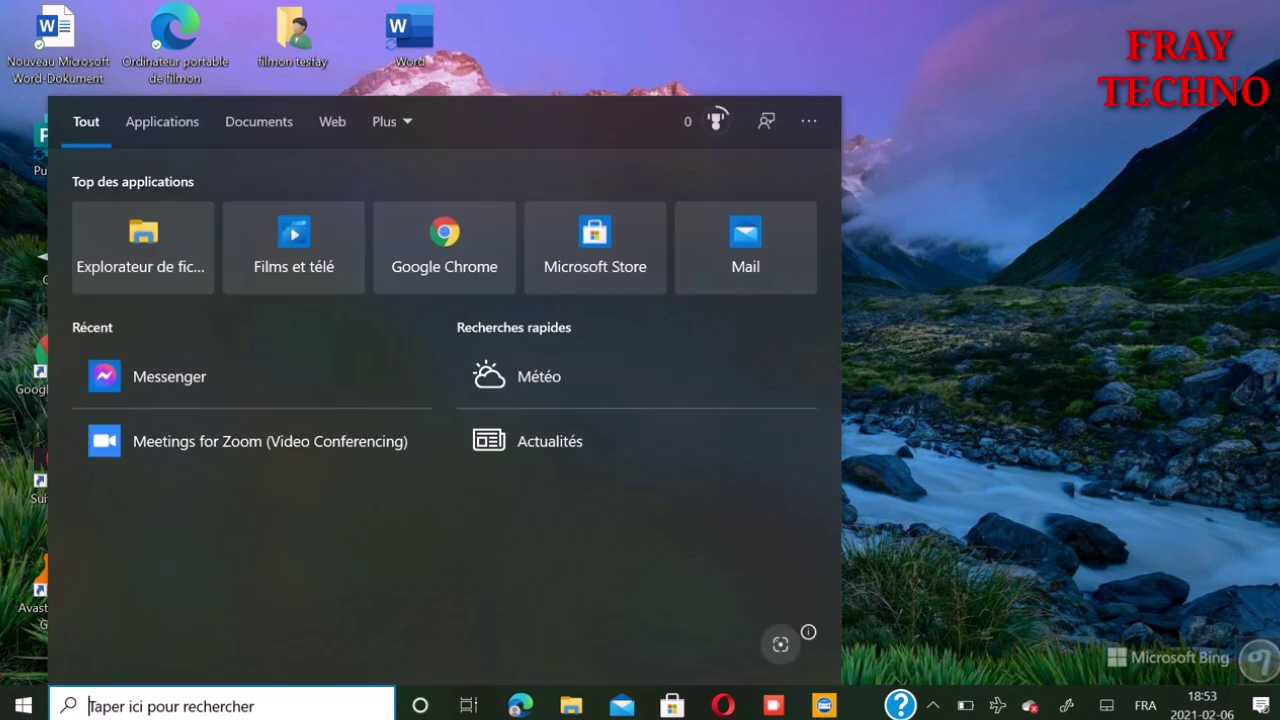
text(m)
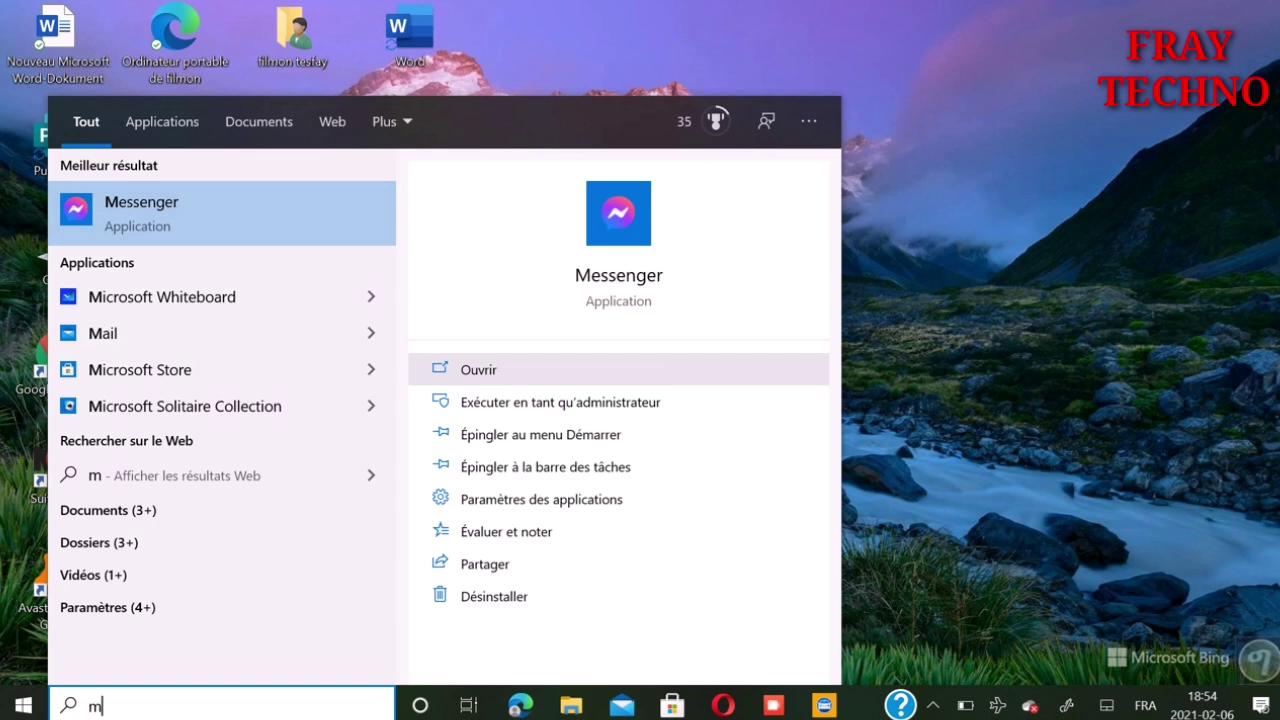
key(Escape)
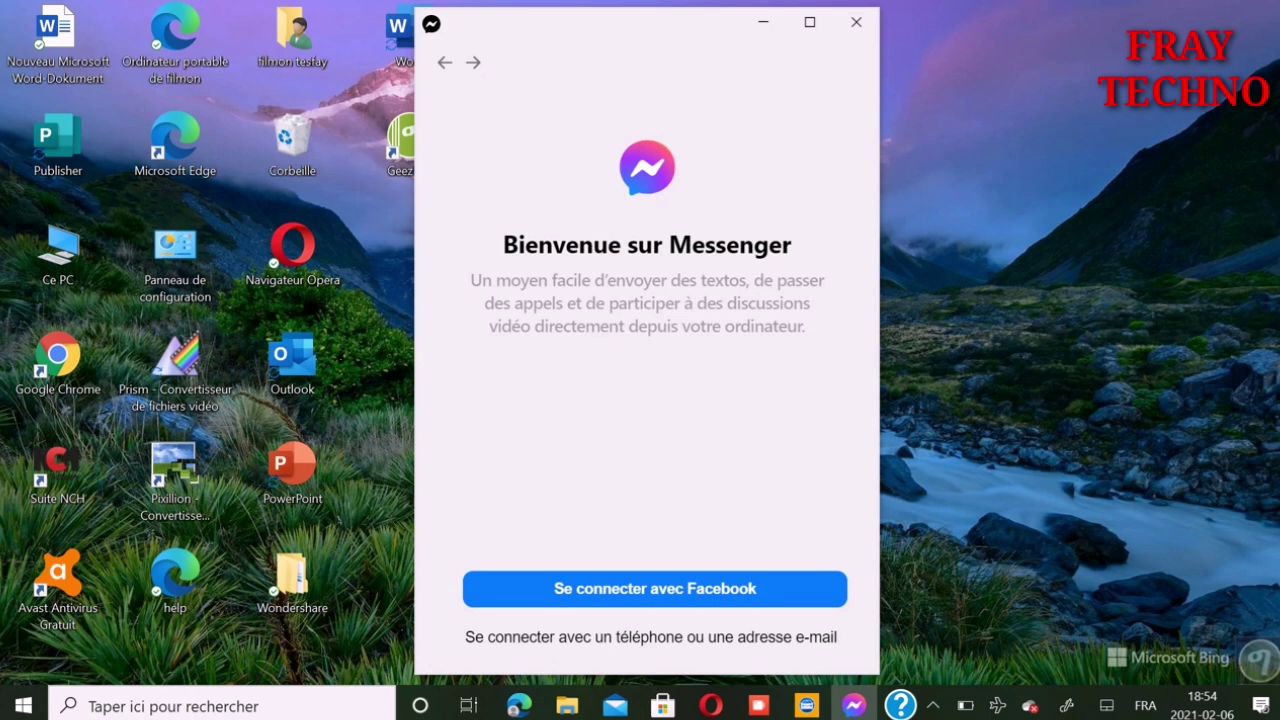
- Close Messenger, pin it to the taskbar via Windows Search, then relaunch it from the pin
click(856, 22)
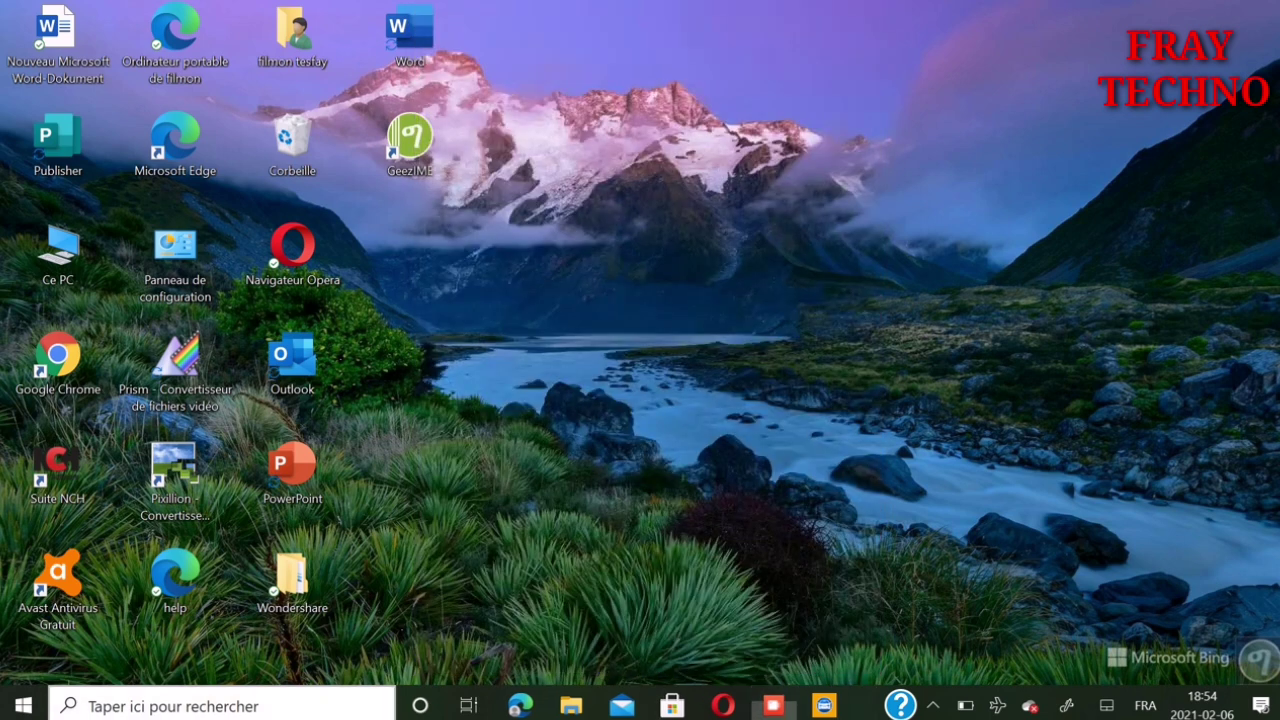
click(200, 706)
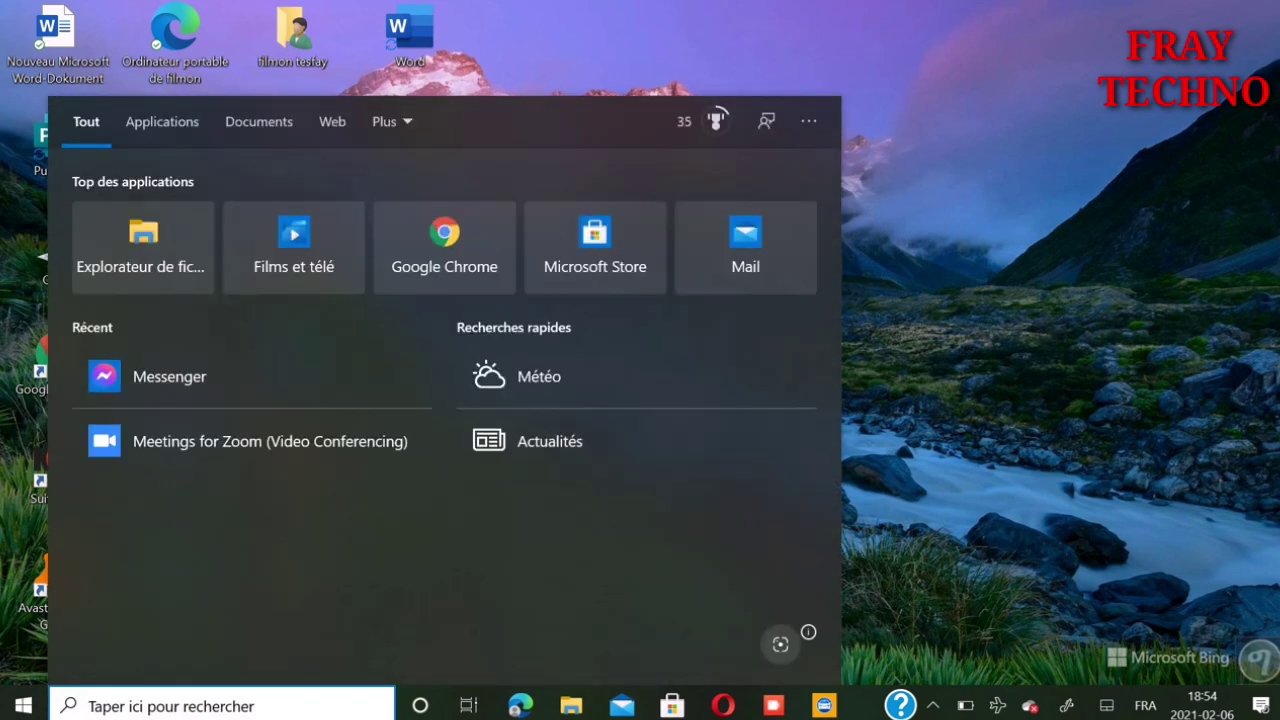
key(Escape)
key(super+s)
text(m)
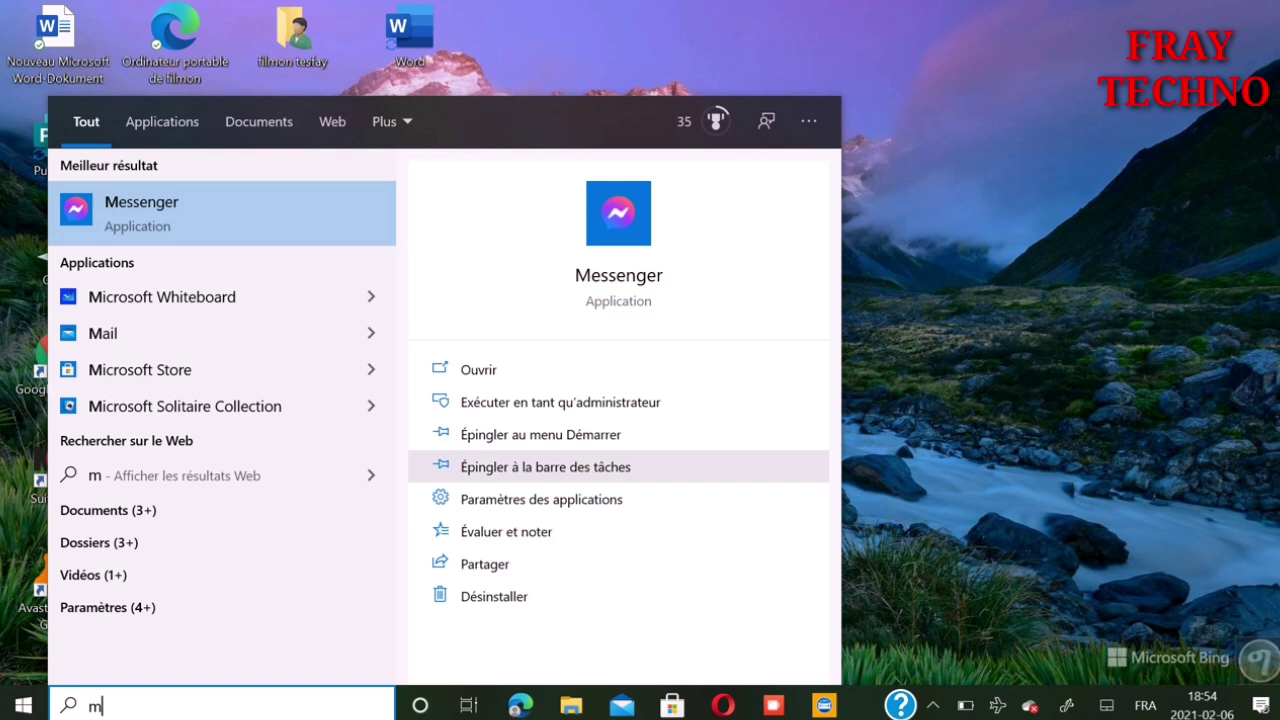
click(545, 466)
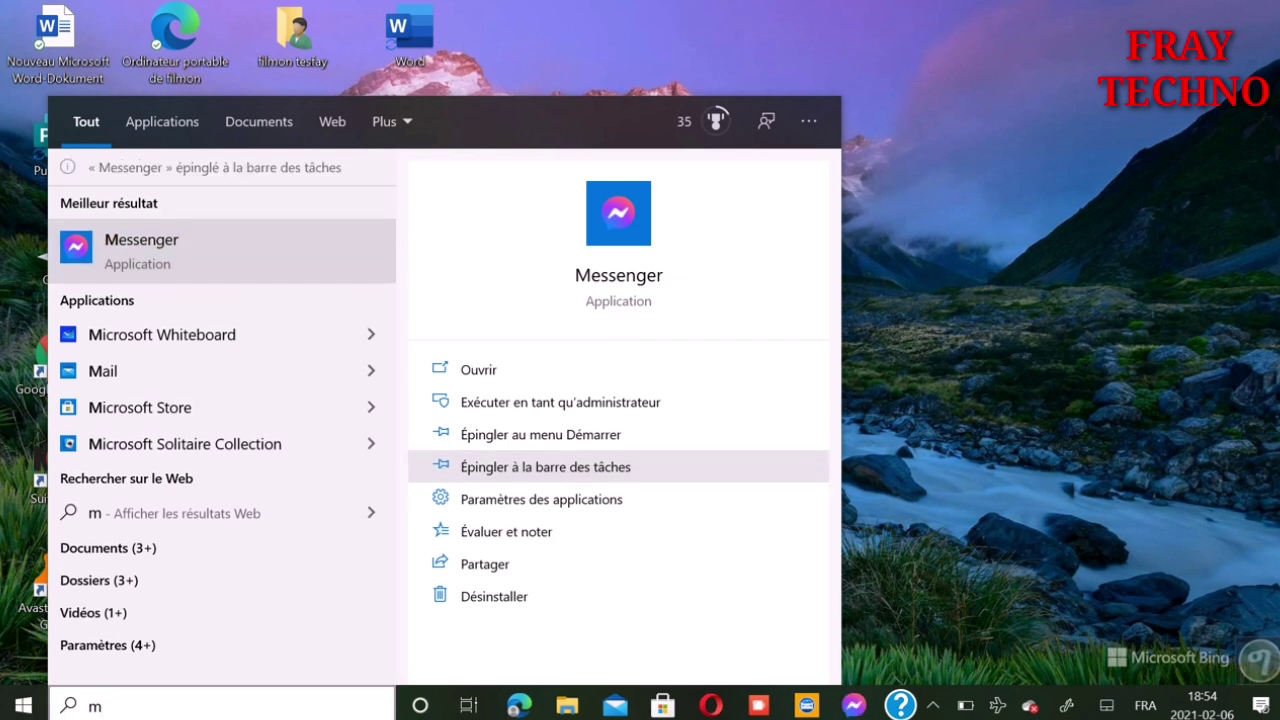
key(Escape)
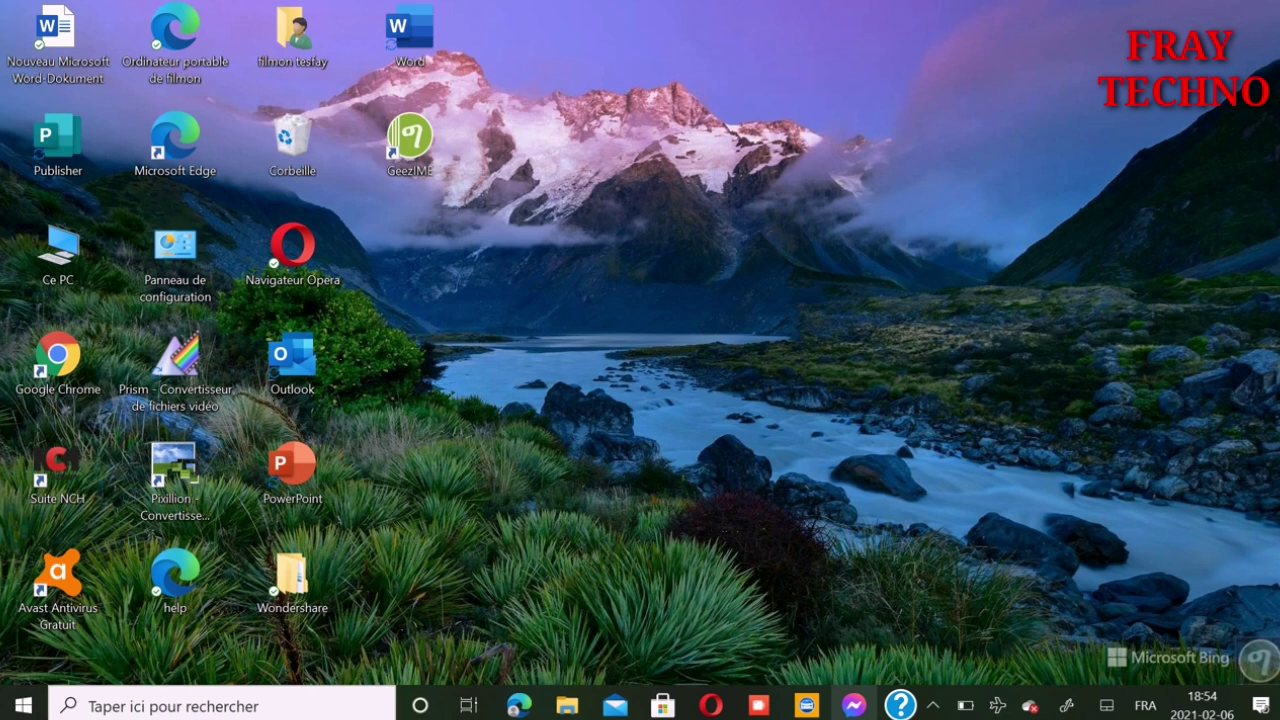
click(853, 706)
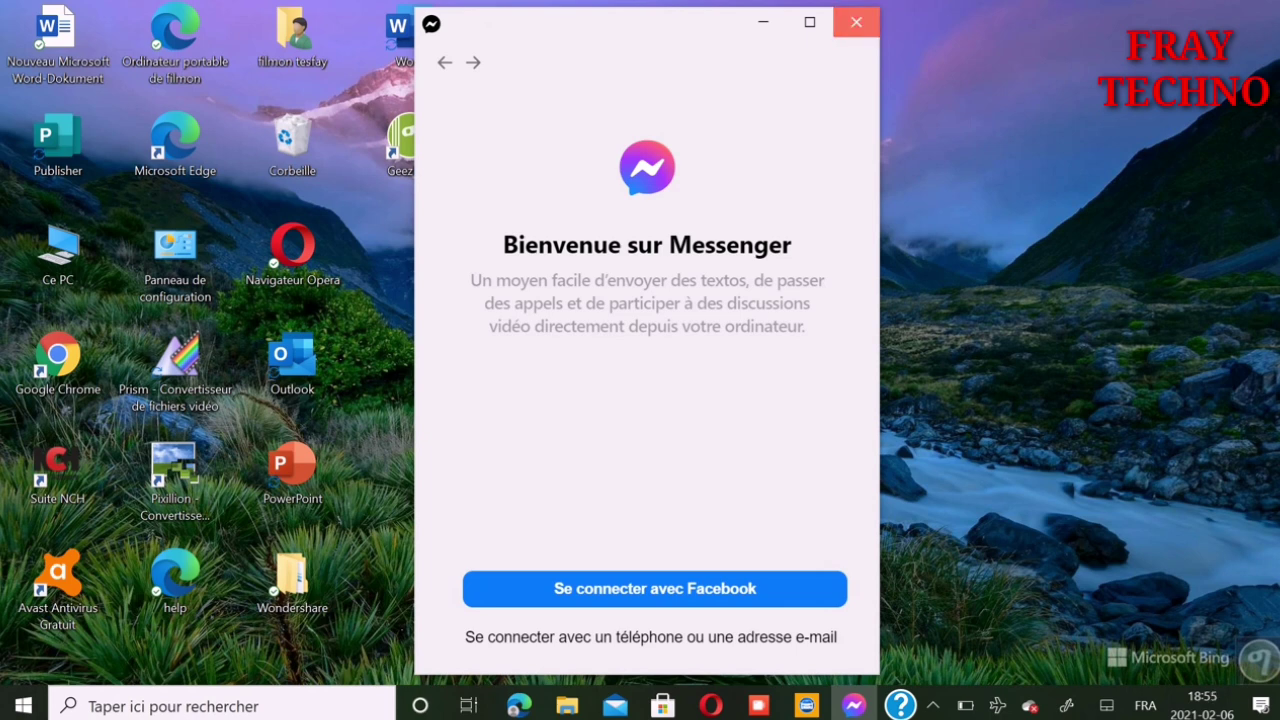
- Close the Messenger 'Bienvenue sur Messenger' window to return to the desktop
click(856, 21)
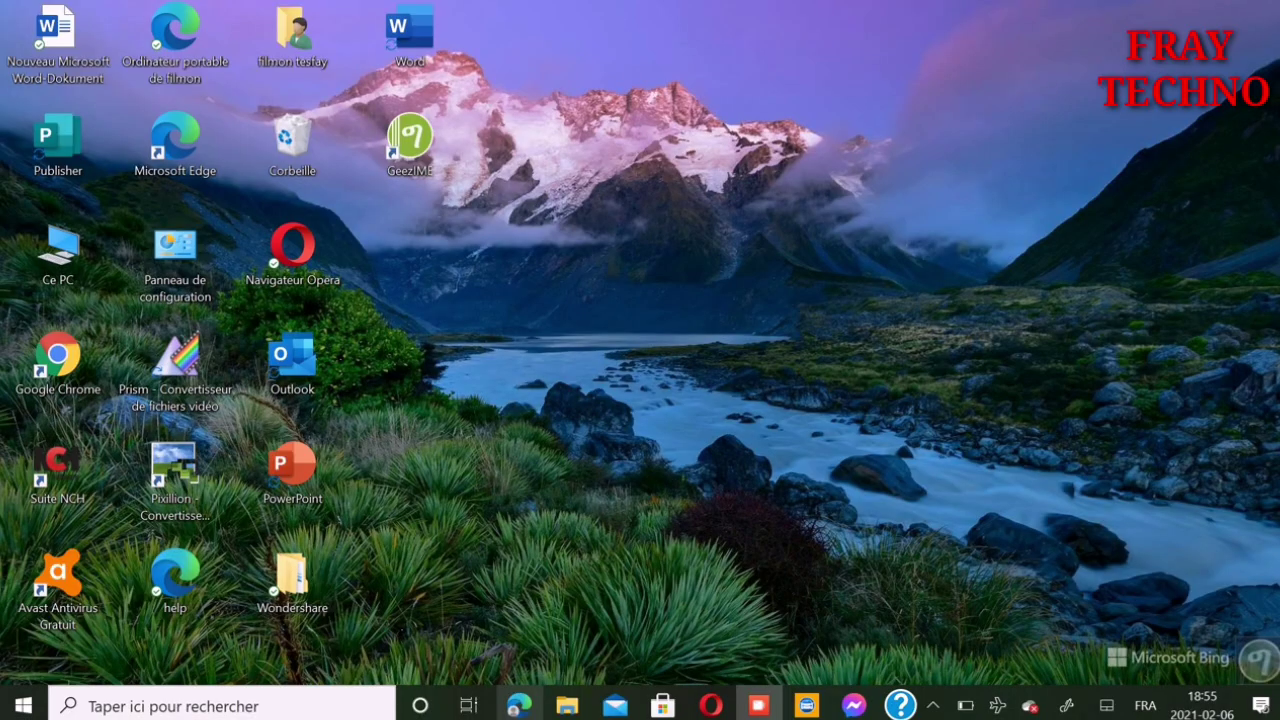
- In Edge, search Bing for 'bluestacks' and open the French bluestacks.com/fr homepage
click(514, 708)
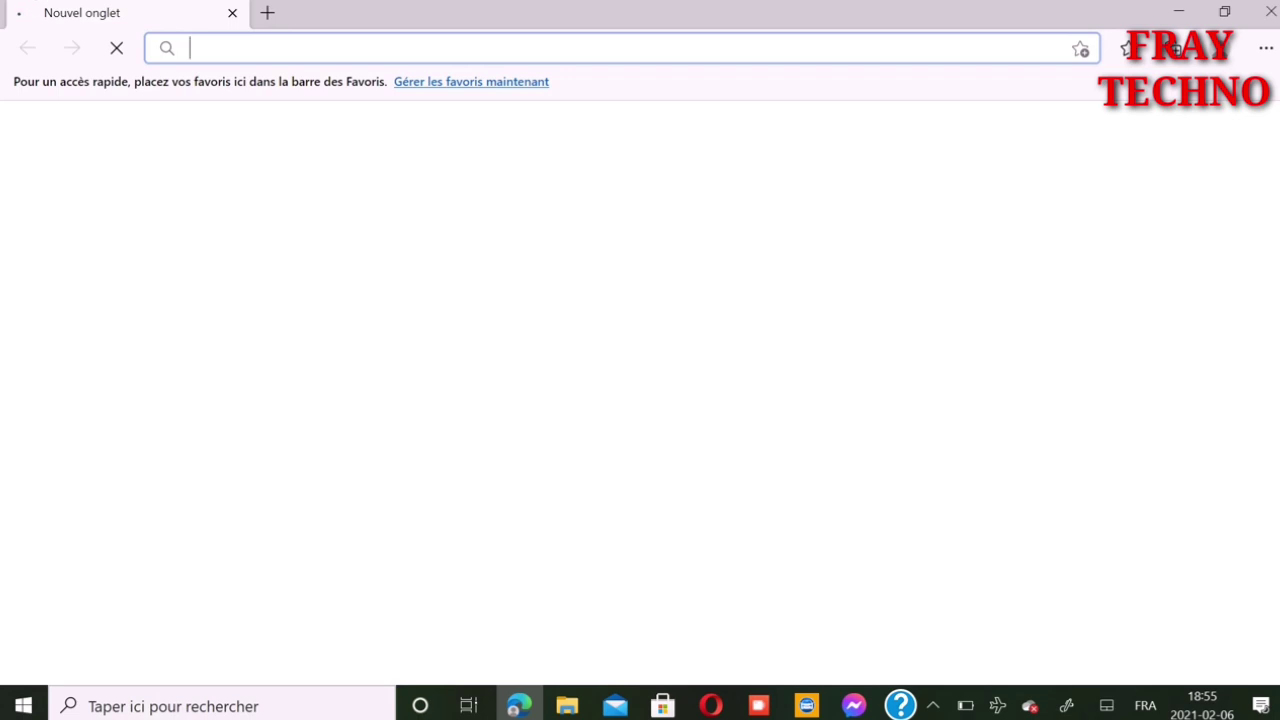
text(bl)
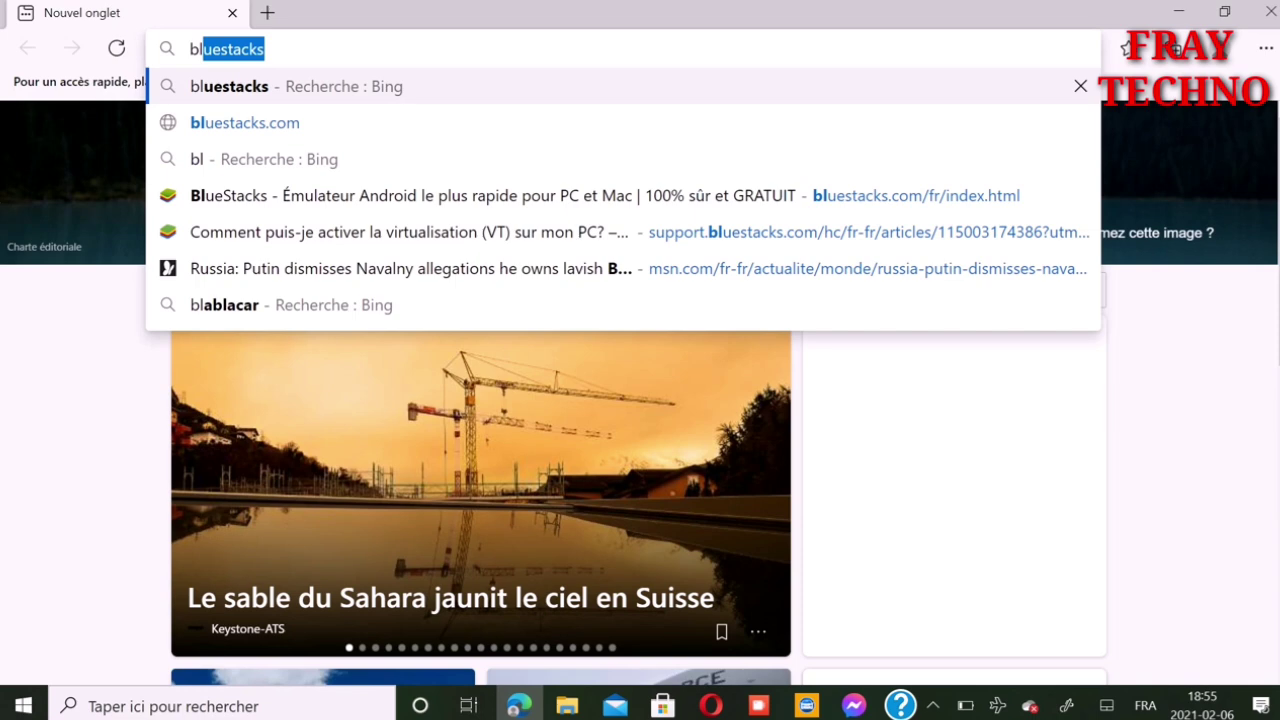
key(Return)
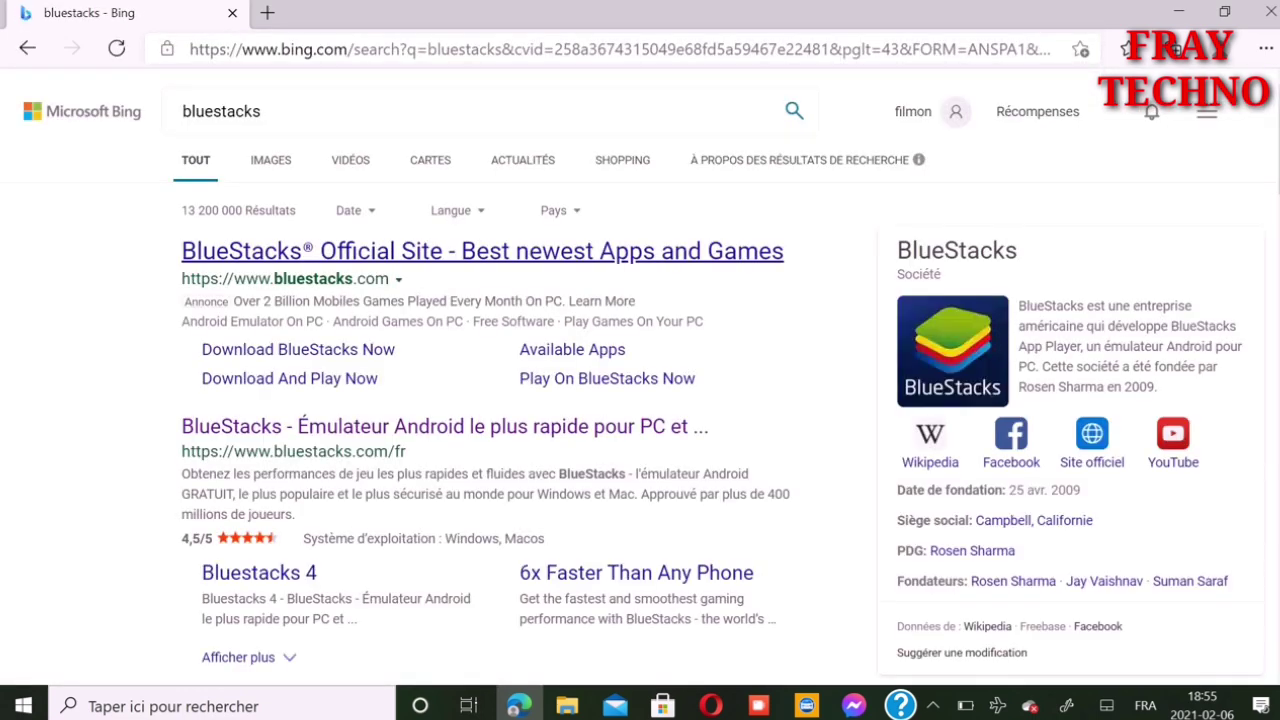
click(482, 251)
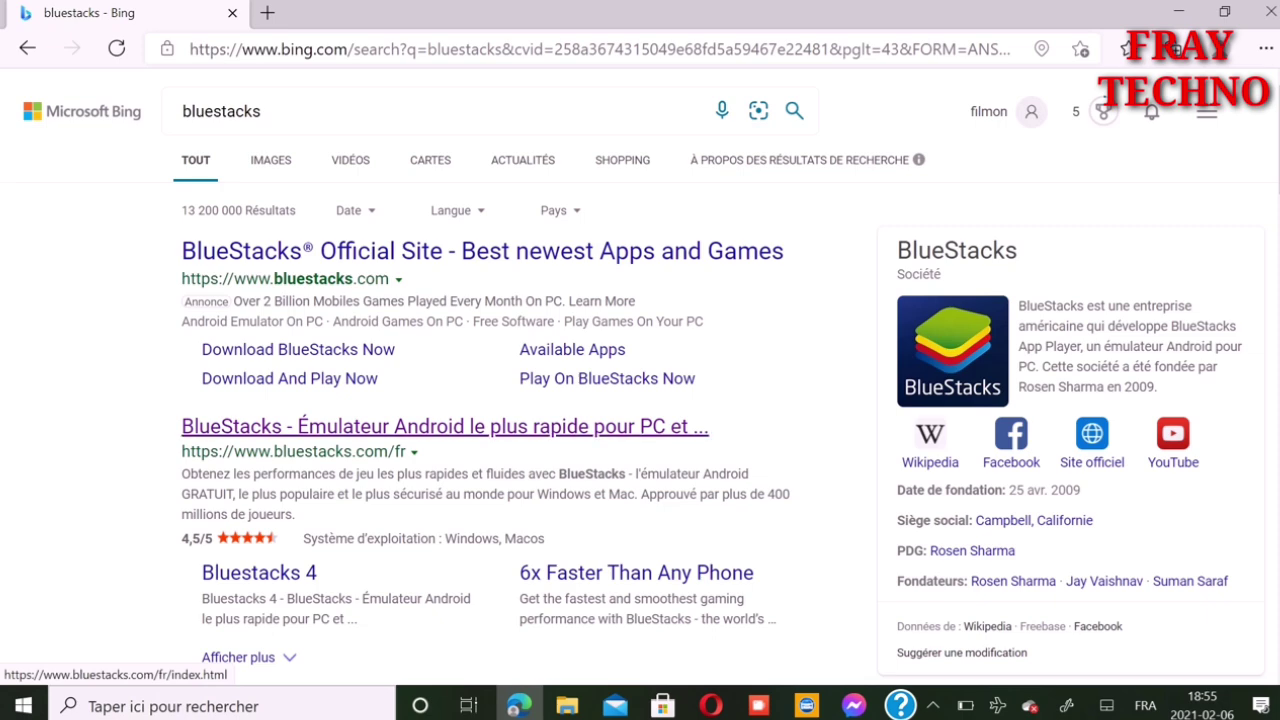
click(445, 426)
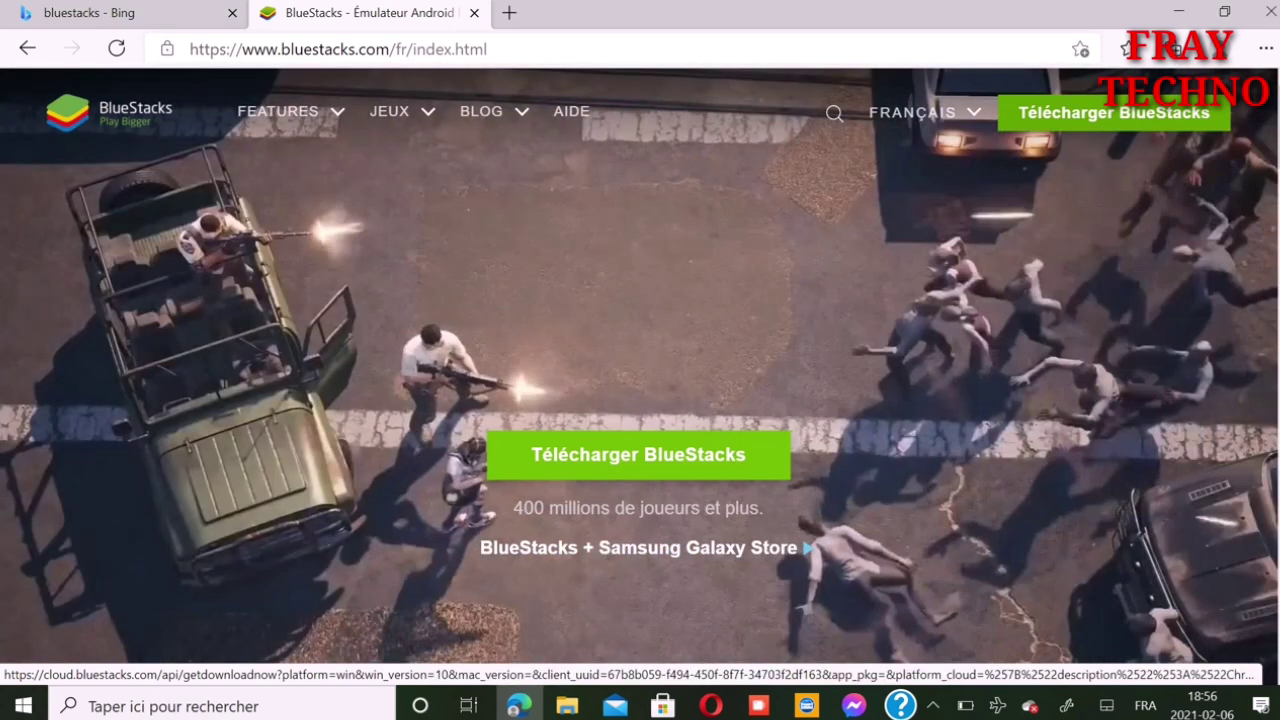
- Download BlueStacks with 'Télécharger BlueStacks' and run the BlueStacks 4 installer
click(638, 454)
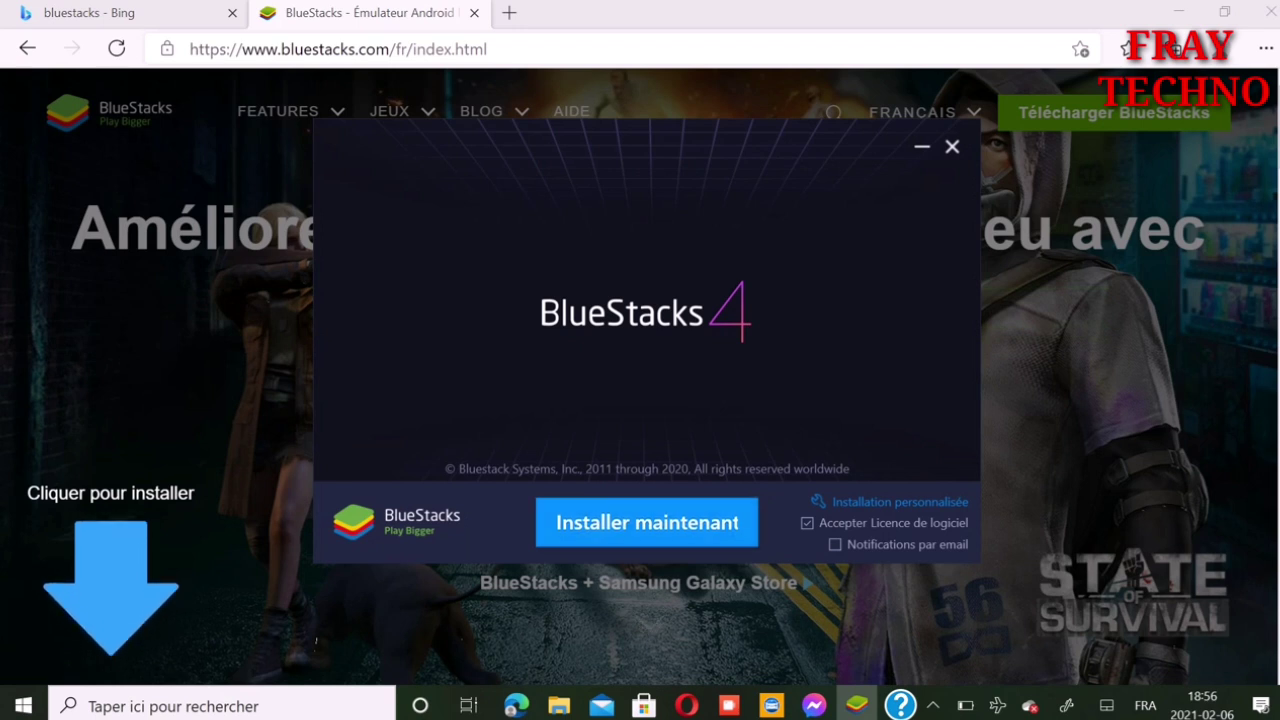
- Start 'Installer maintenant' and let the 531 MB BlueStacks package download and extract
click(647, 522)
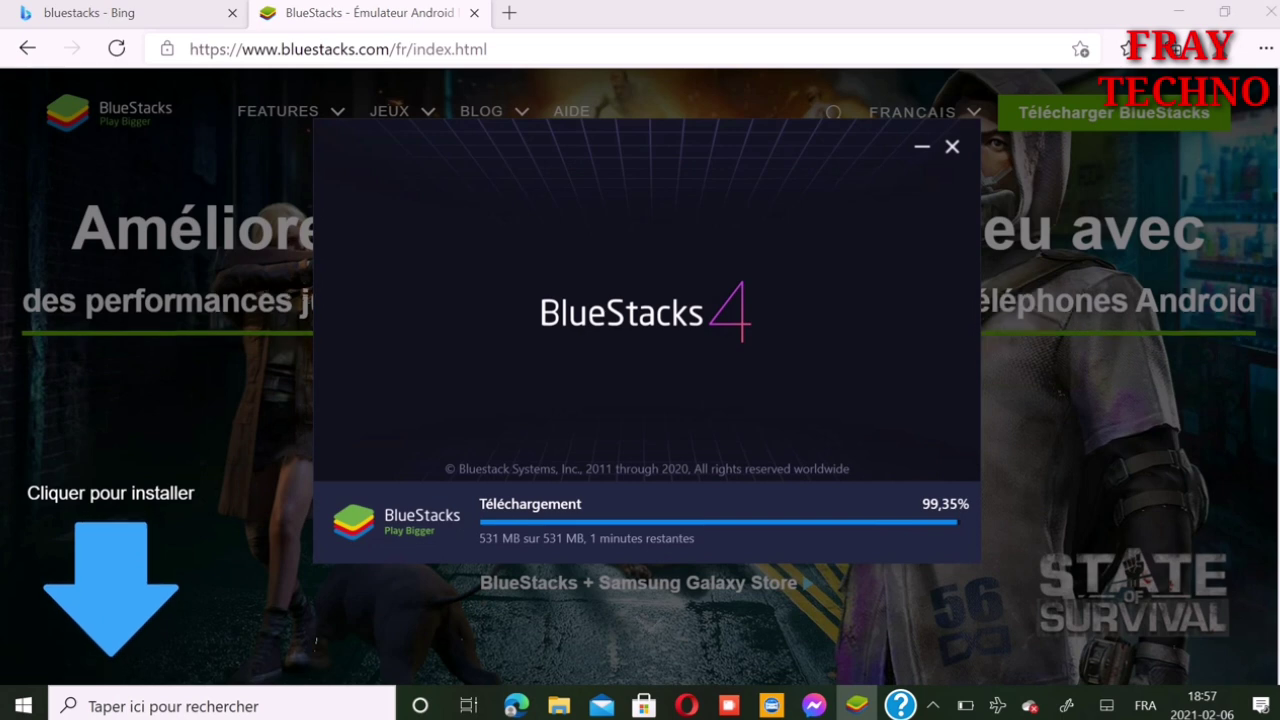
drag(640, 170, 710, 188)
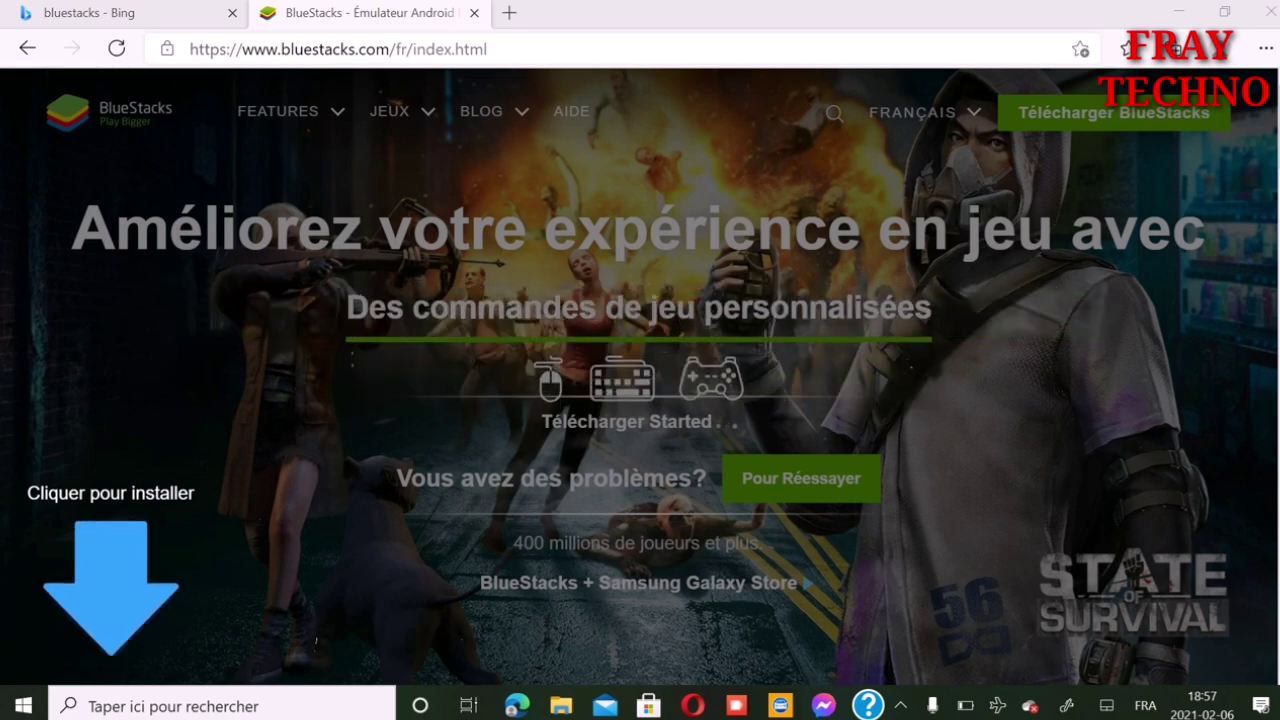
- Run 'Installer maintenant' and let BlueStacks finish installing and start launching
key(Return)
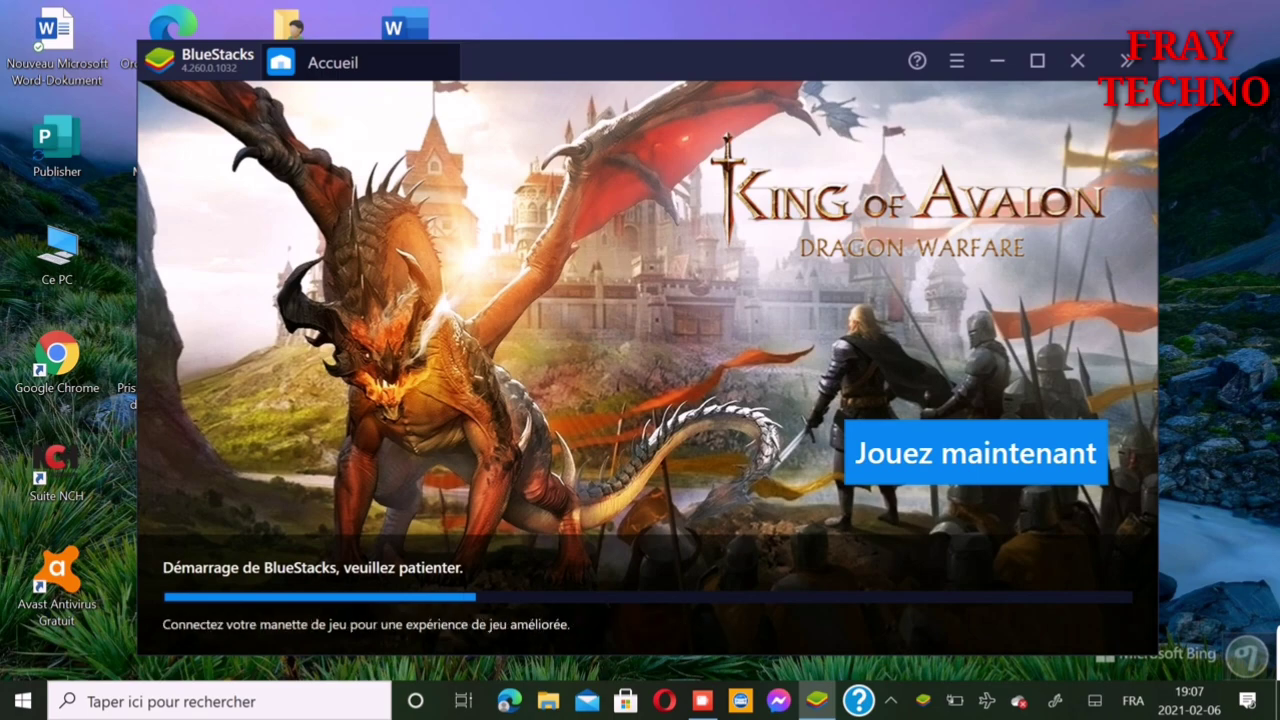
- Maximize the BlueStacks window and let it load to the Game Center home
click(1037, 61)
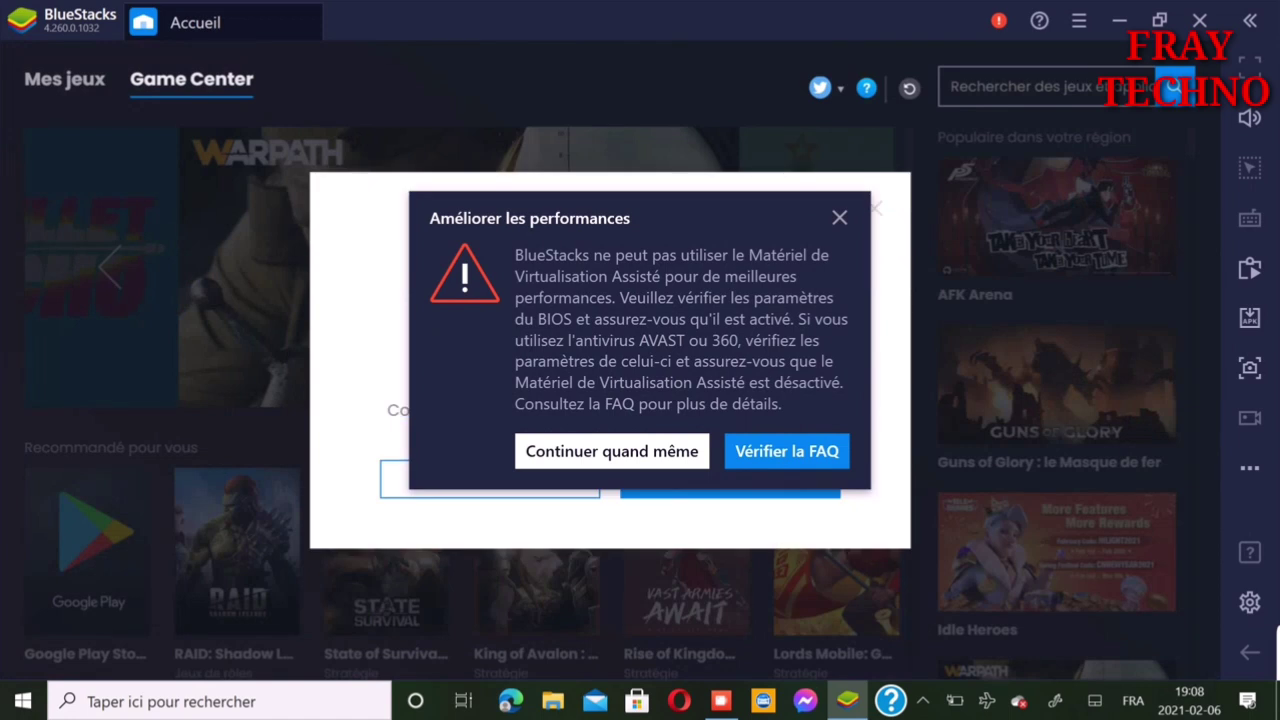
- Dismiss the performance warning, open Google Play sign-in, and start typing the account e-mail
click(840, 217)
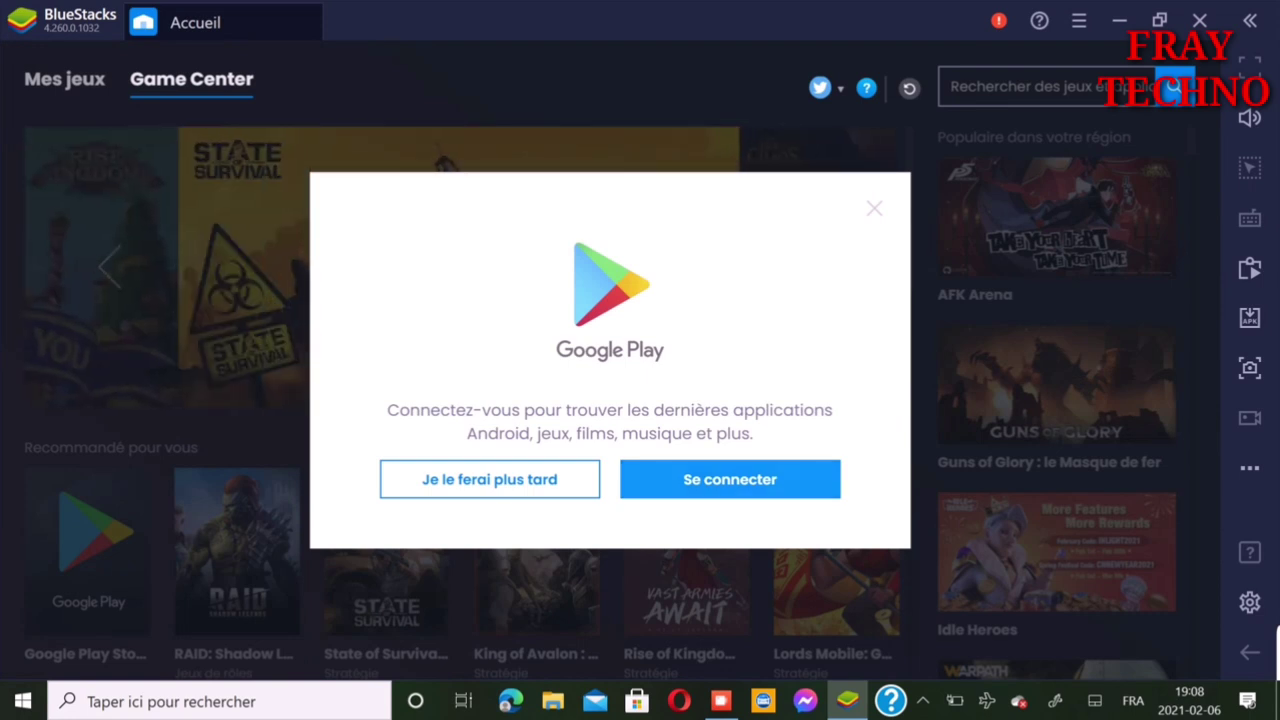
click(730, 479)
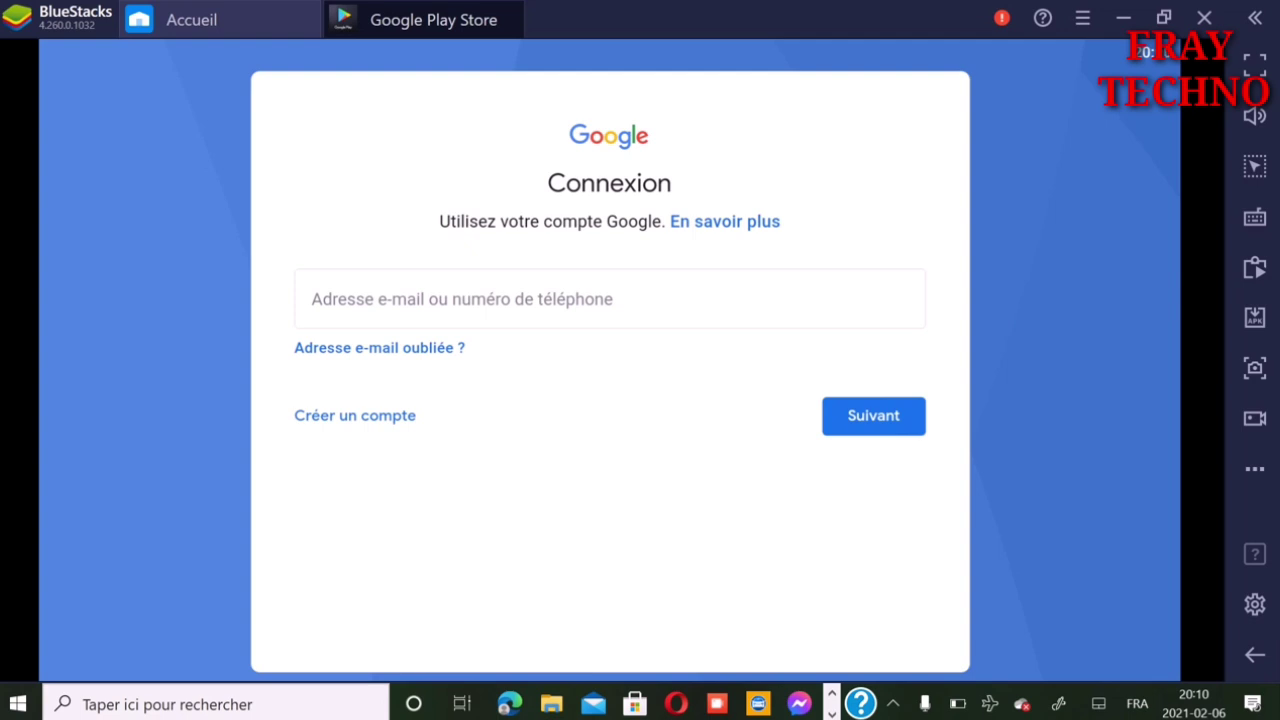
click(610, 298)
text(fray)
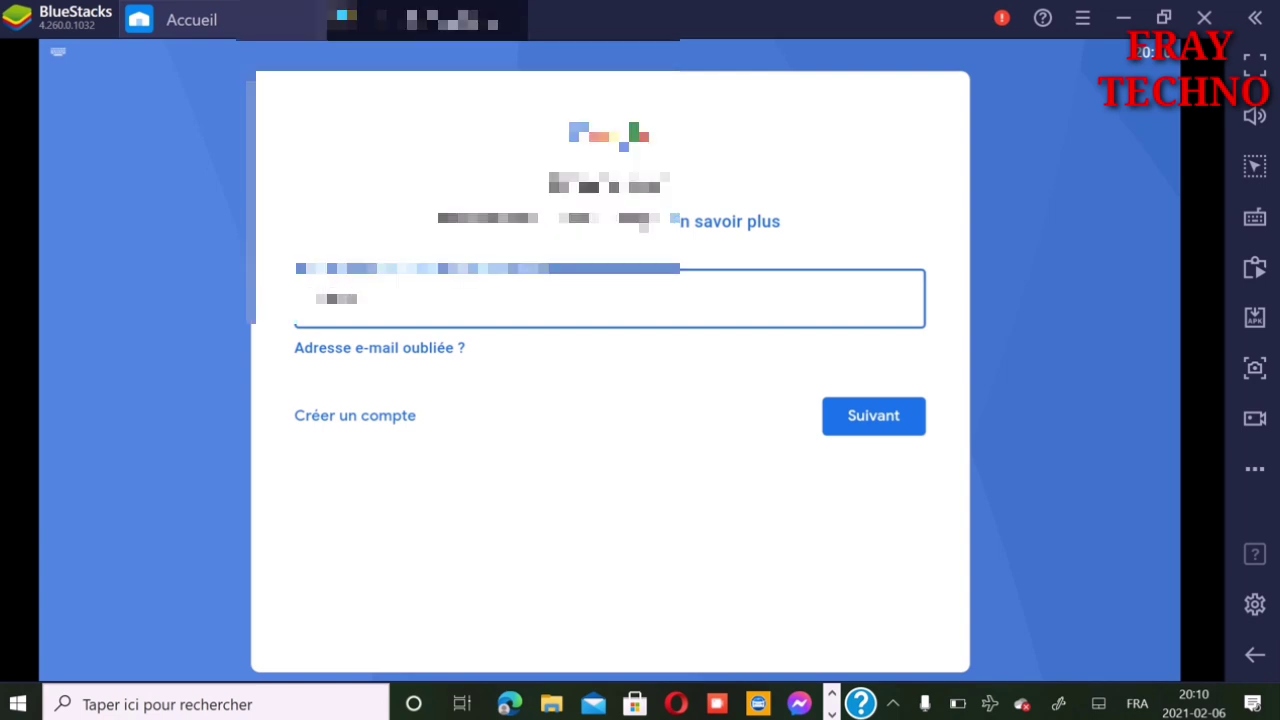
text(techn)
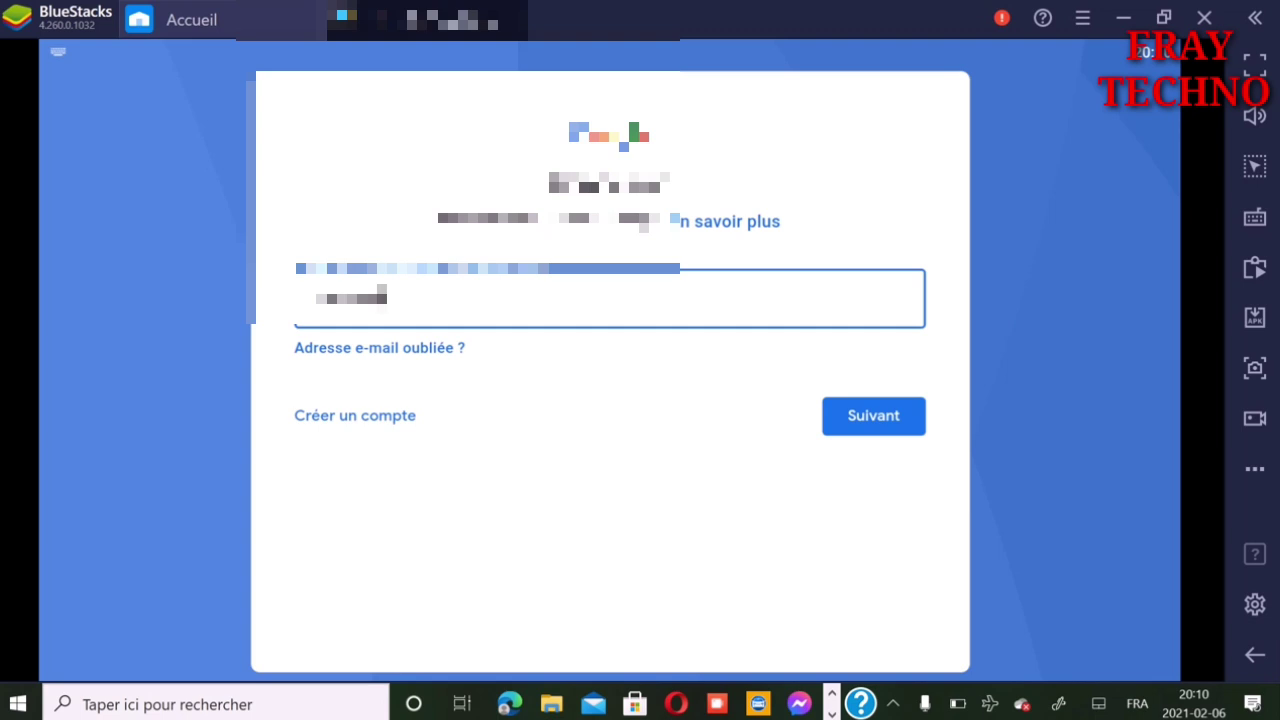